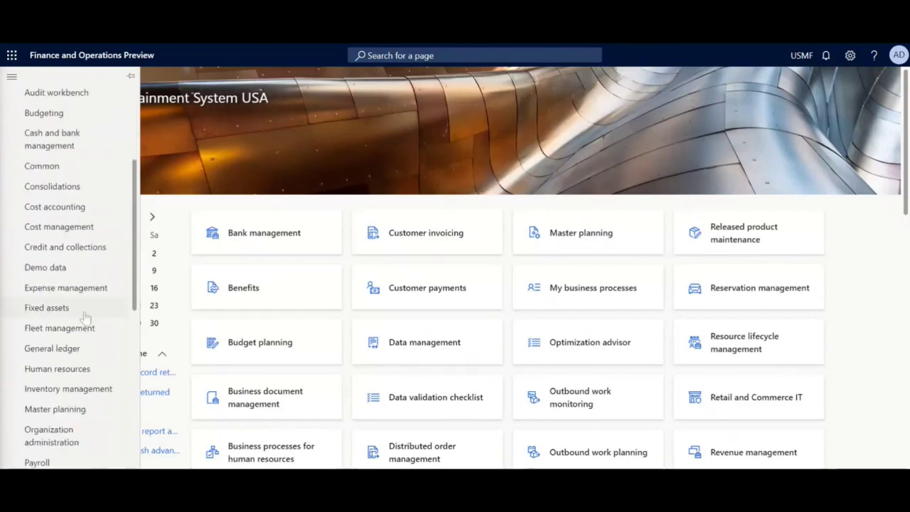
Step: Open the statistical baseline forecast generation from the Master planning module and check its historical horizon dates
left_click(82, 418)
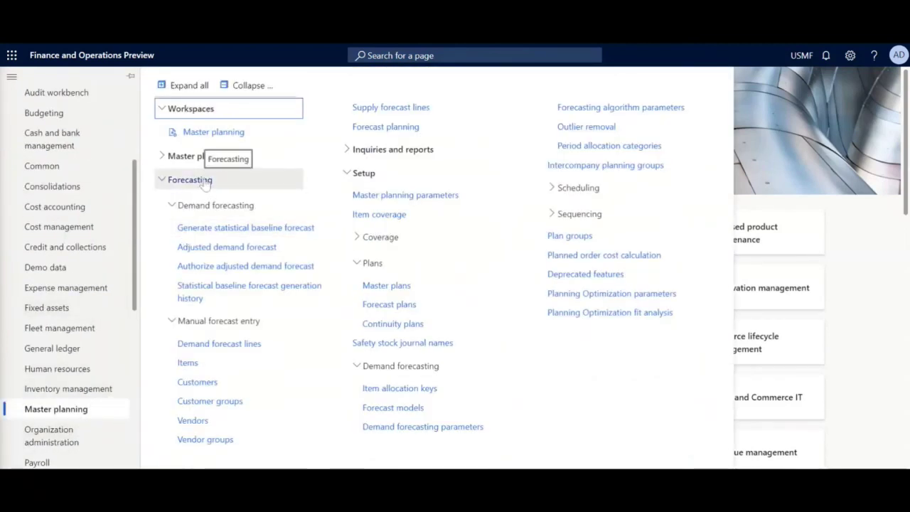
left_click(214, 234)
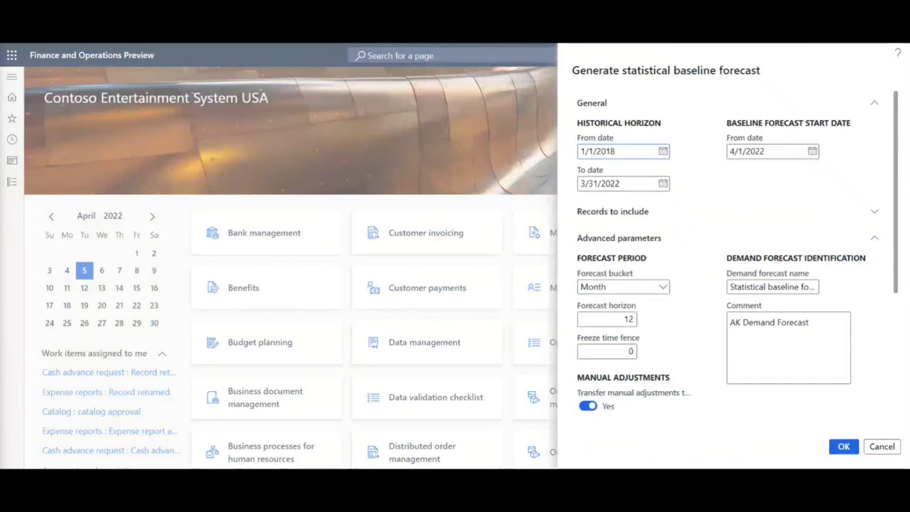
left_click(662, 186)
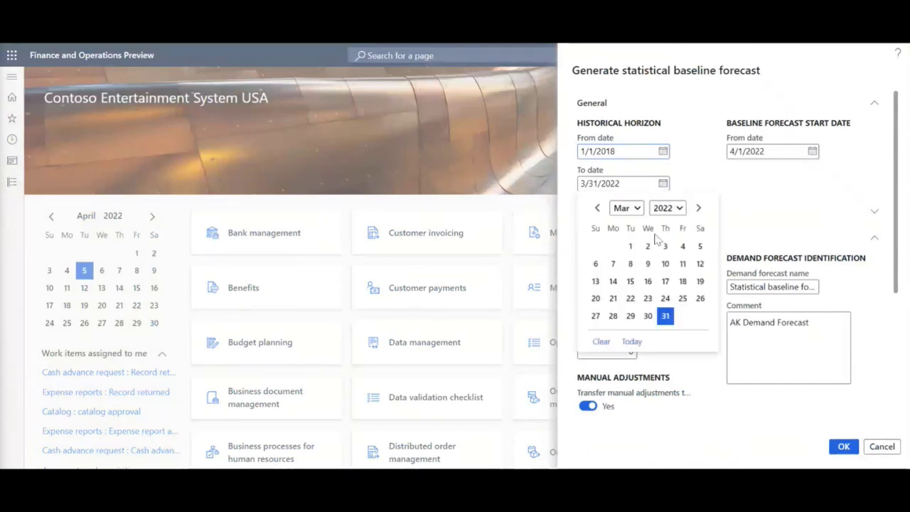
left_click(713, 217)
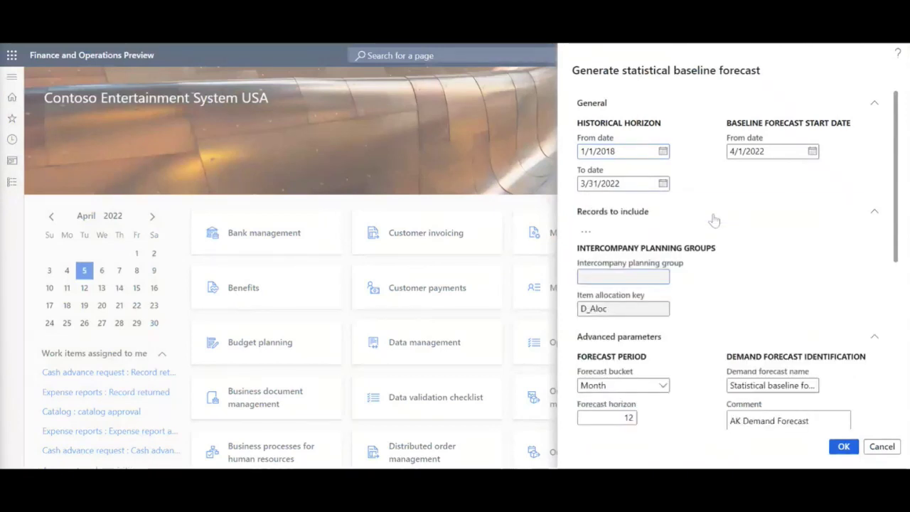
left_click(713, 214)
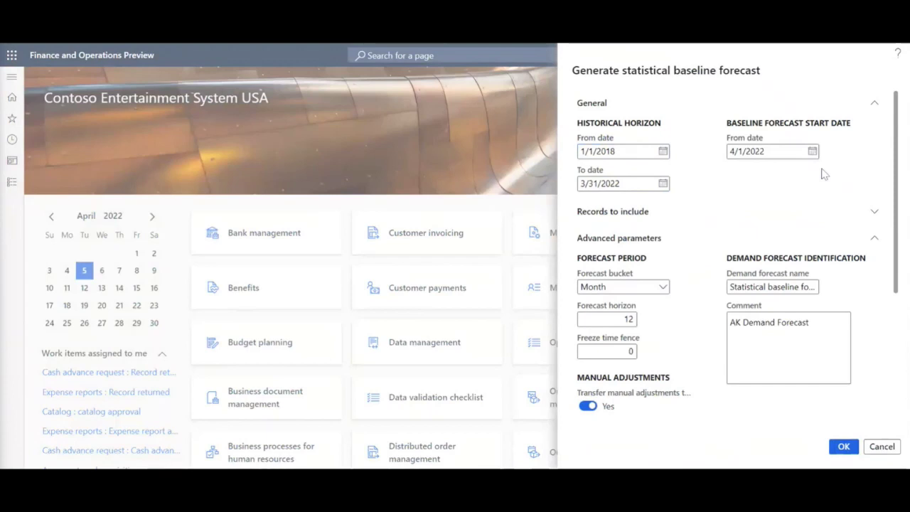
Step: Review the records to include, forecast bucket choices and background options, and generate the statistical baseline forecast with monthly buckets
left_click(690, 215)
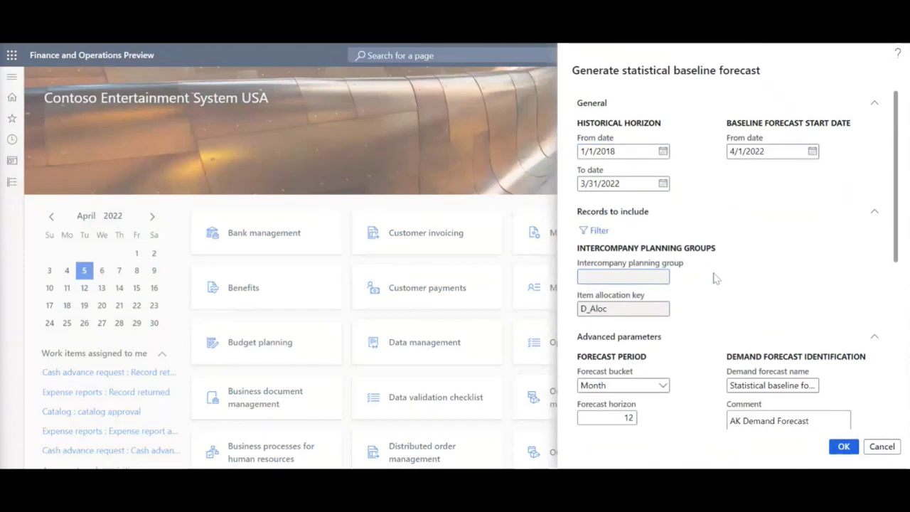
scroll(717, 274, "down", 3)
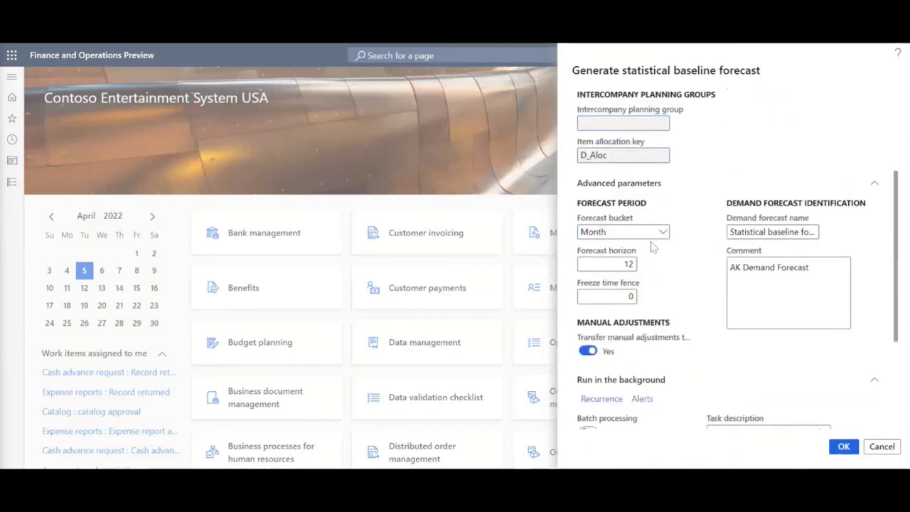
left_click(661, 233)
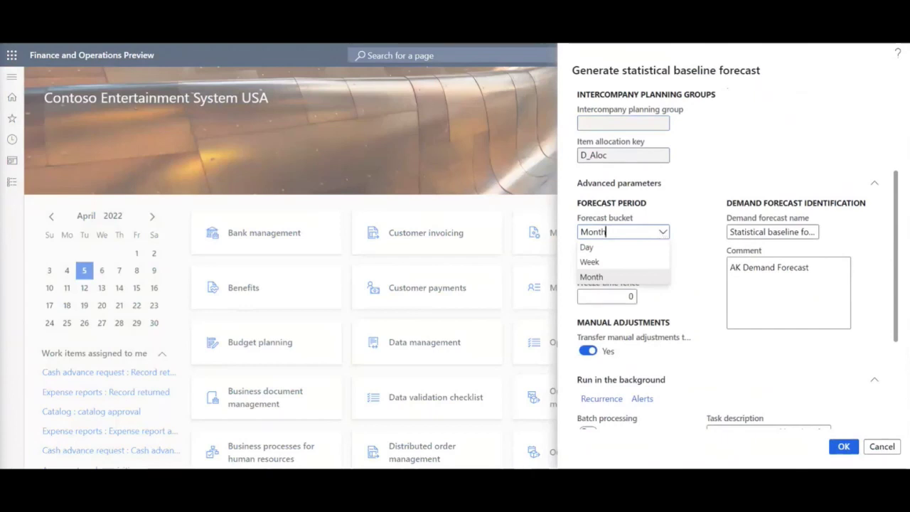
left_click(661, 232)
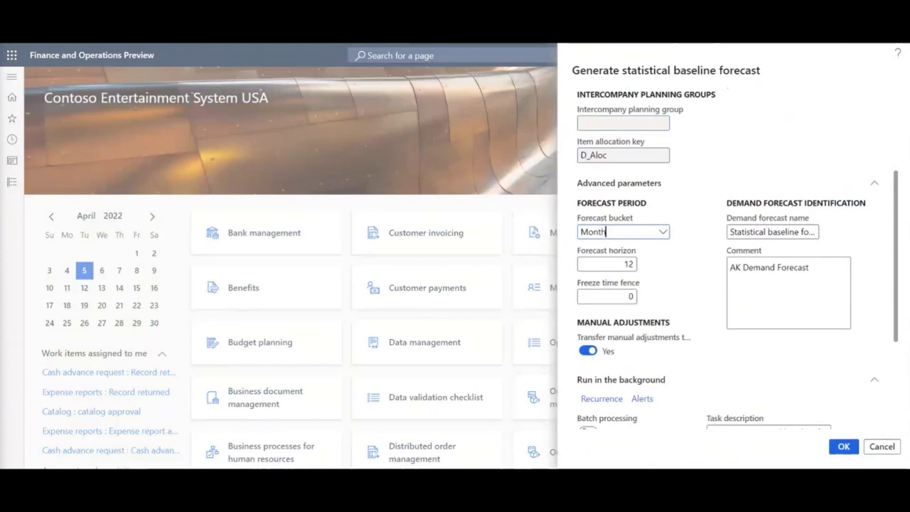
scroll(655, 300, "down", 3)
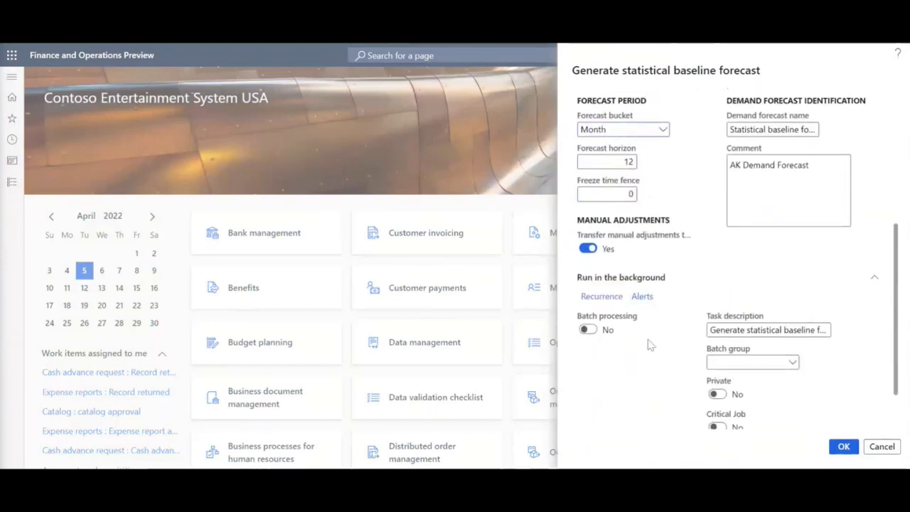
scroll(661, 319, "down", 2)
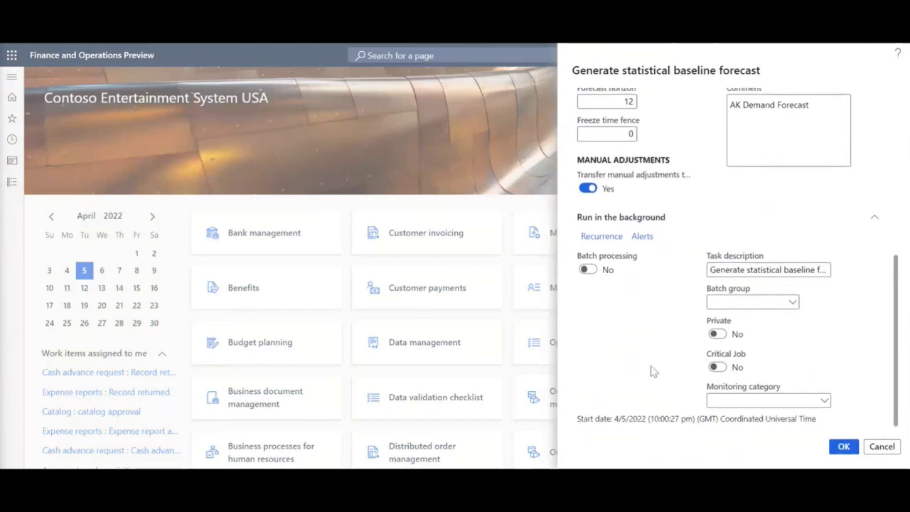
left_click(845, 447)
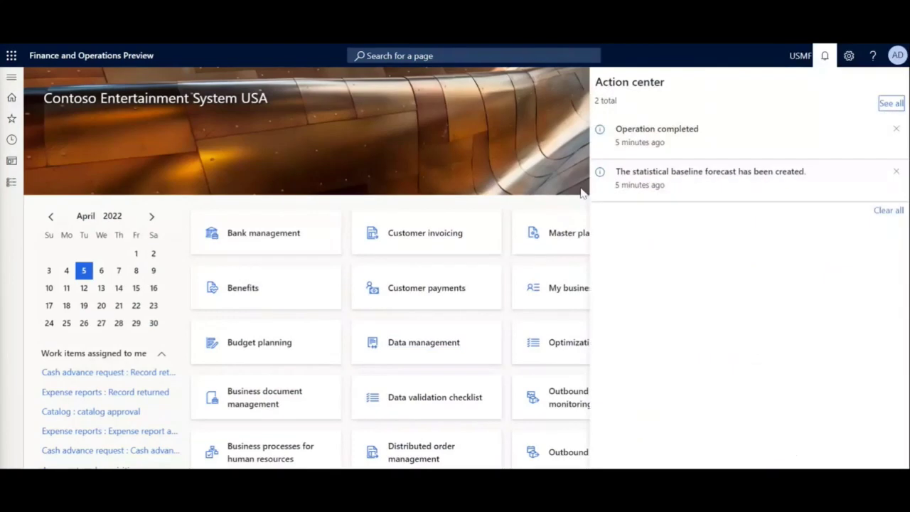
left_click(581, 193)
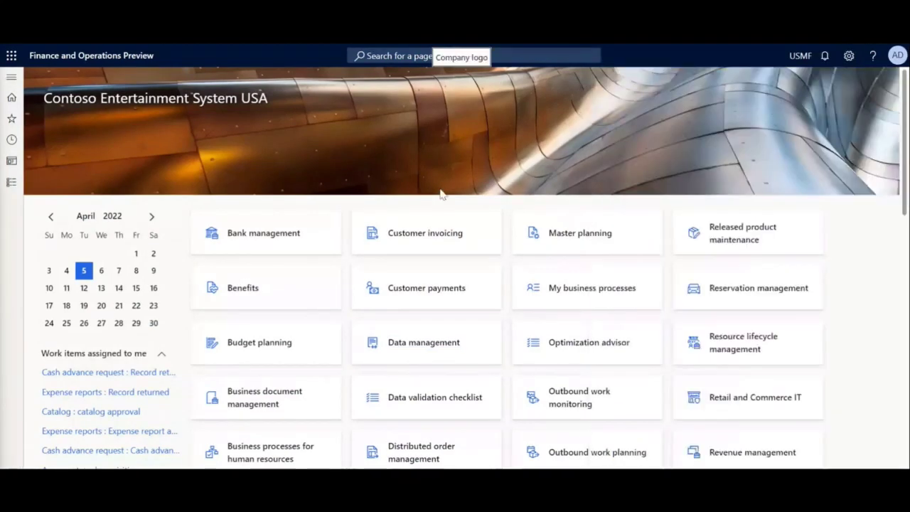
Step: Open the adjusted demand forecast page from the Master planning module
left_click(8, 183)
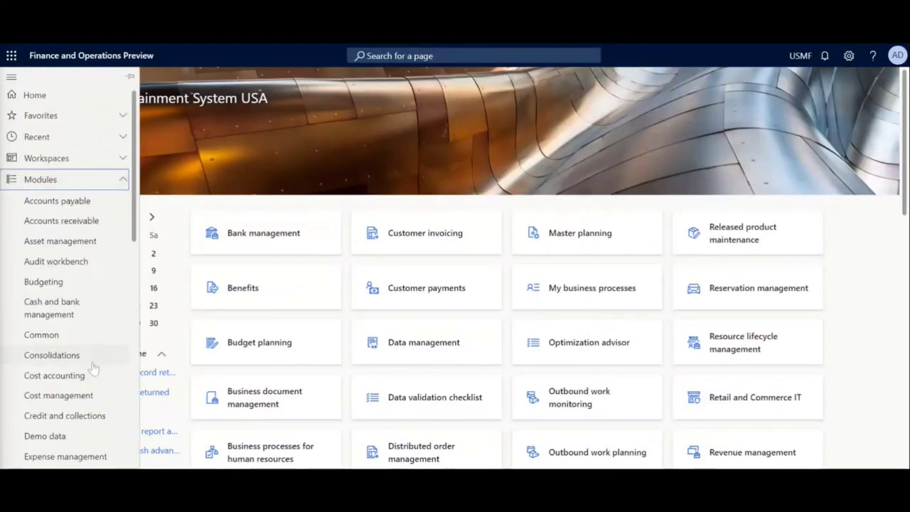
scroll(79, 285, "down", 4)
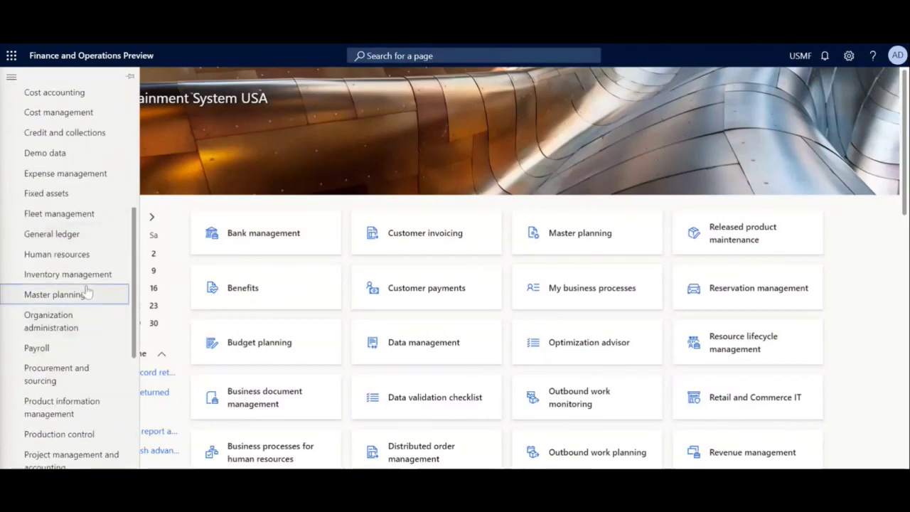
left_click(86, 291)
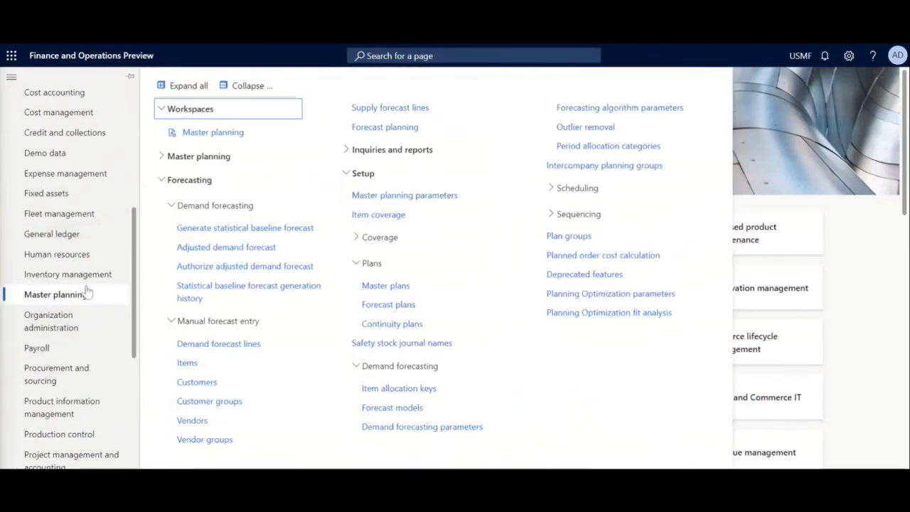
left_click(202, 255)
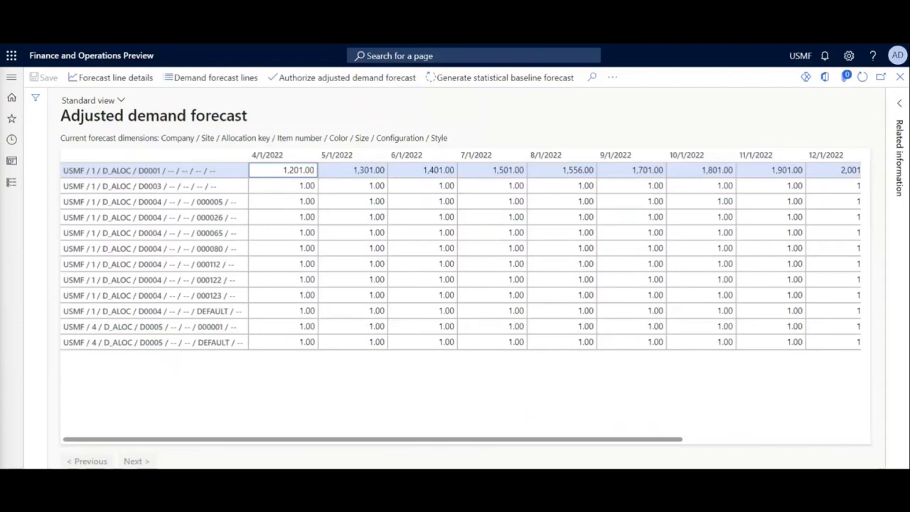
Step: Set the 4/1/2022 forecast quantity of item D0001 at site 1 to 1202
left_click(283, 170)
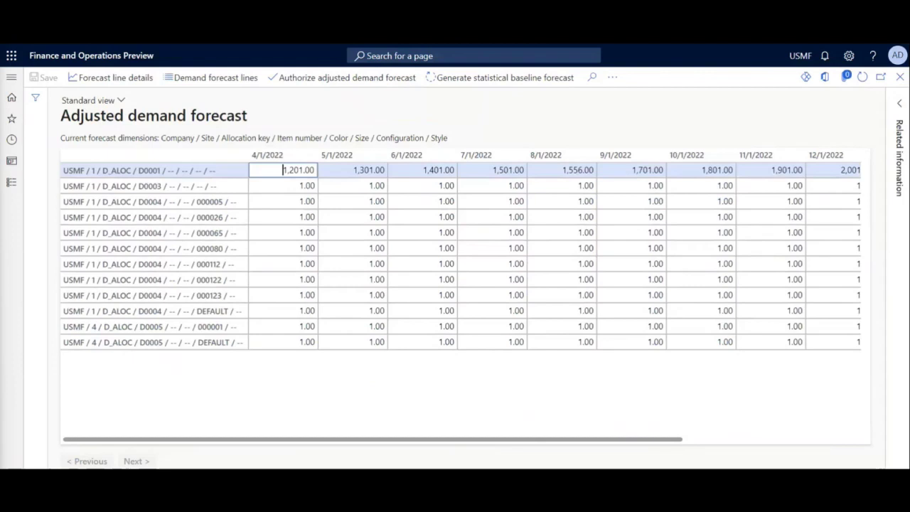
left_click(299, 170)
type("1202")
key("Tab")
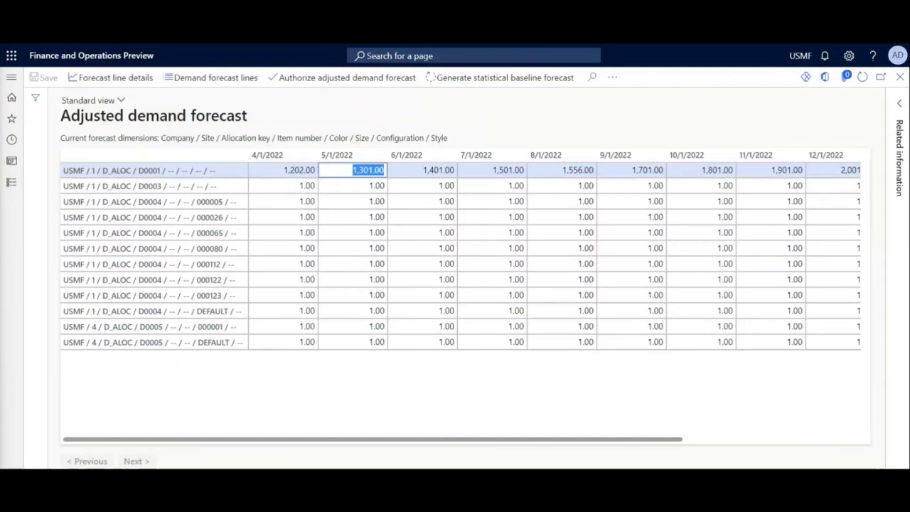
left_click(289, 170)
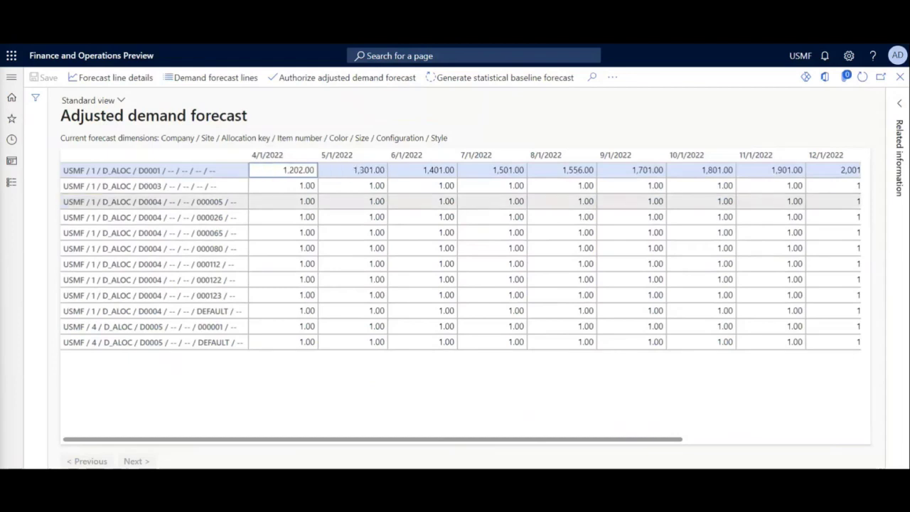
left_click(352, 169)
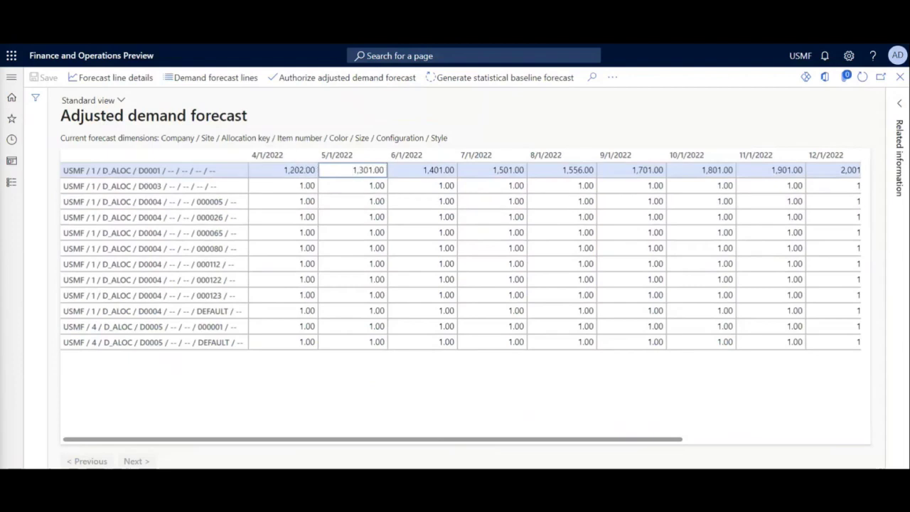
Step: Open the forecast line details of item D0001 and review its historical demand, forecast, and model details
left_click(90, 80)
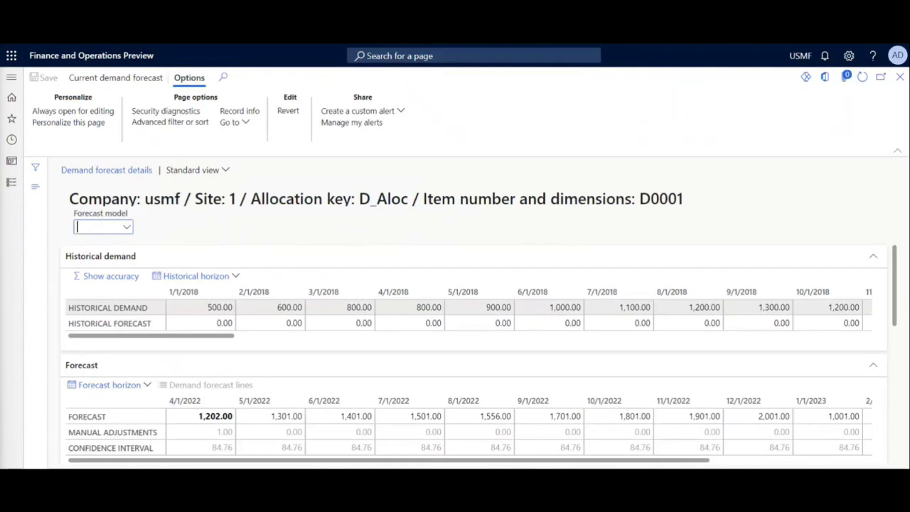
left_click_drag(187, 336, 878, 384)
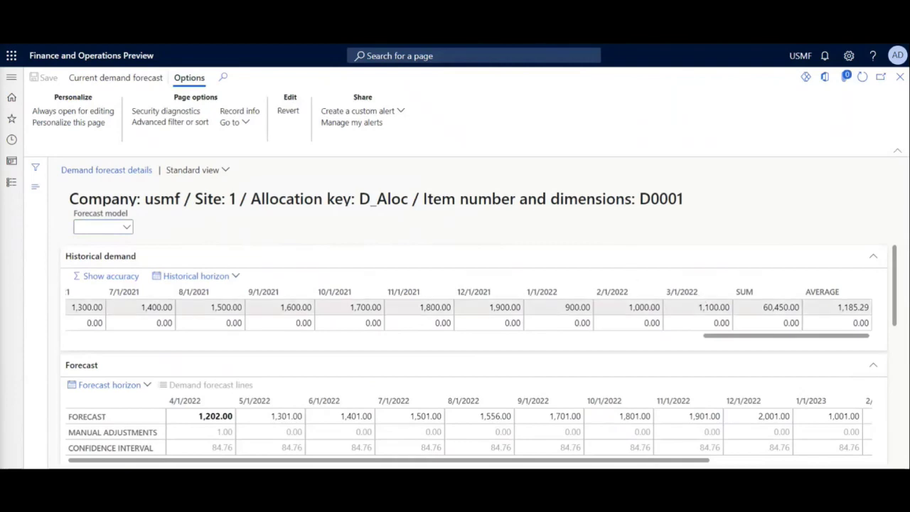
left_click_drag(714, 341, 74, 336)
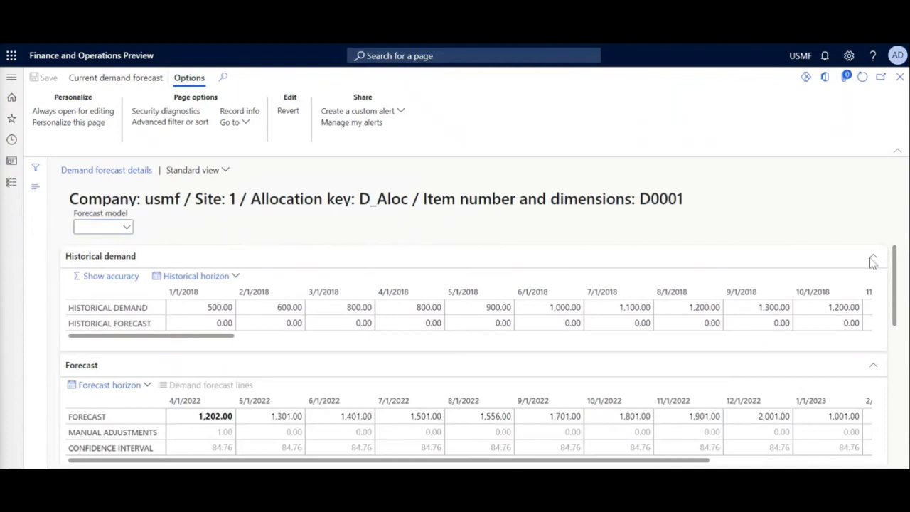
left_click(872, 262)
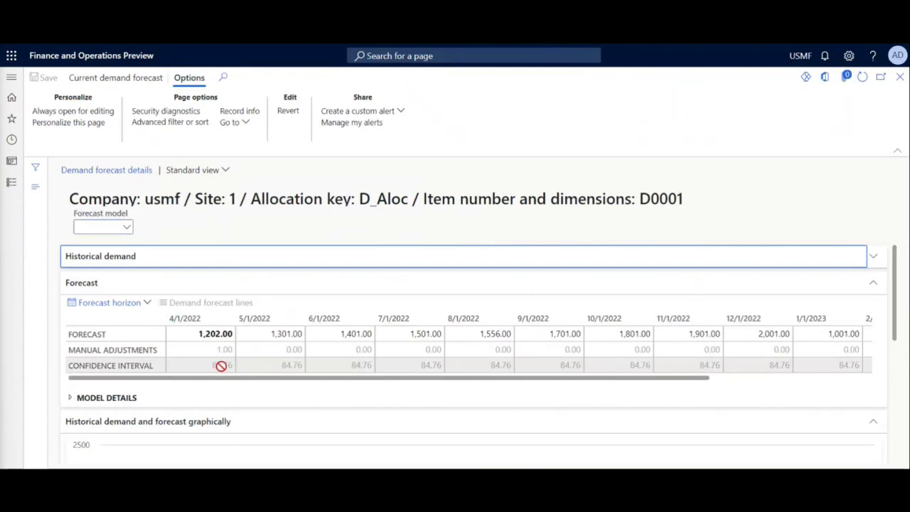
left_click(70, 397)
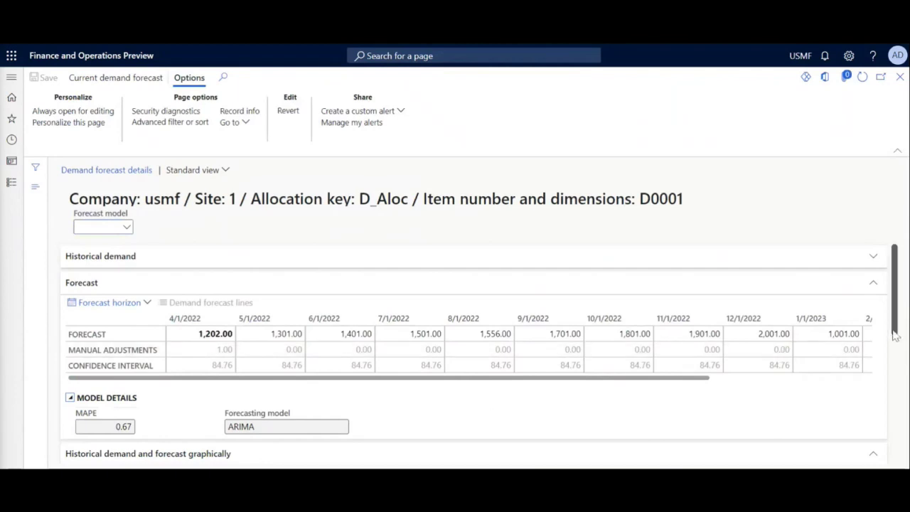
Step: Examine item D0001's historical demand and forecast chart with its confidence interval, and return to the adjusted demand forecast
left_click_drag(893, 329, 893, 332)
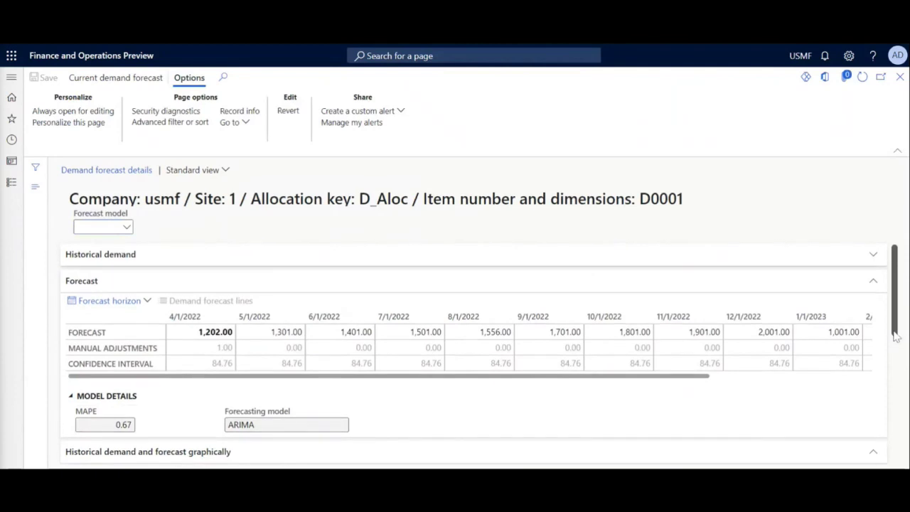
left_click(874, 288)
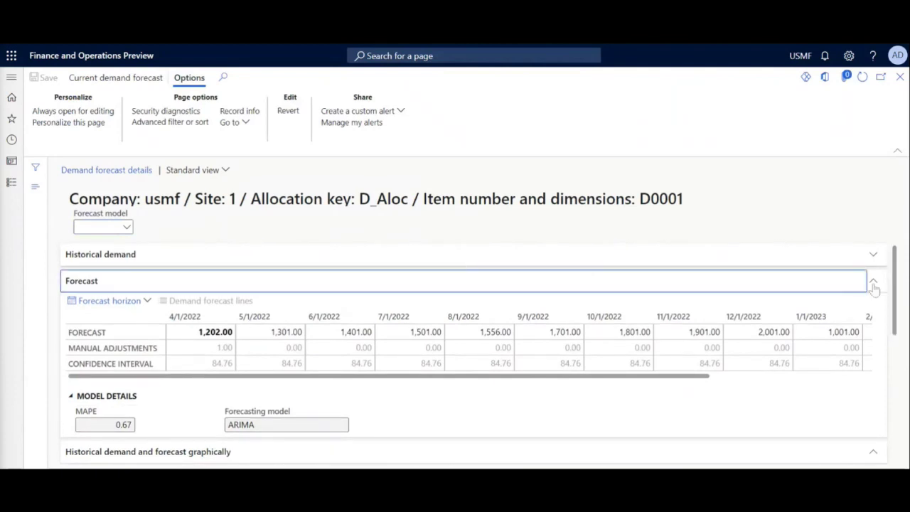
left_click(874, 284)
left_click_drag(894, 284, 886, 345)
mouse_move(118, 345)
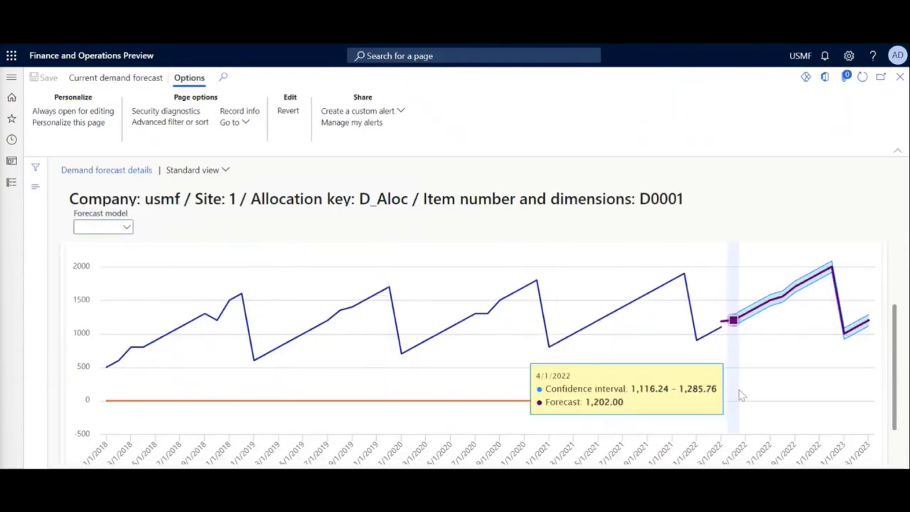
scroll(904, 404, "down", 1)
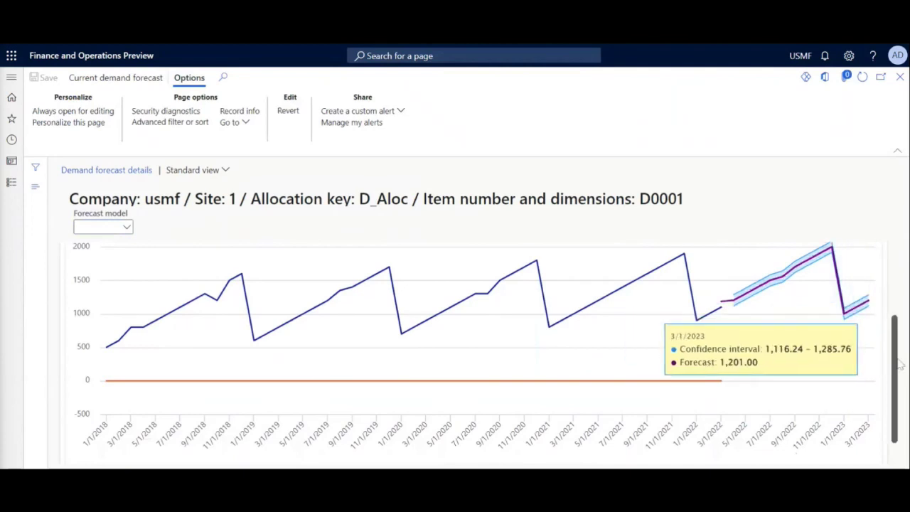
scroll(892, 387, "down", 1)
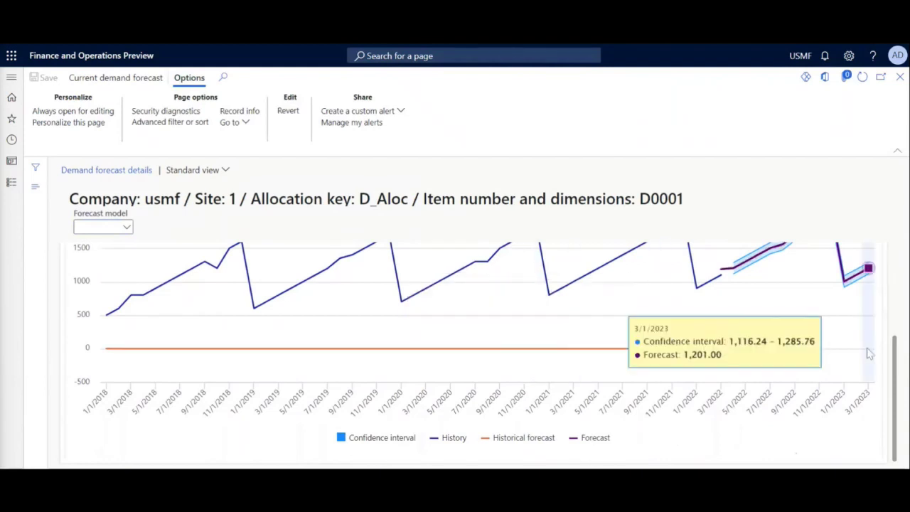
left_click_drag(901, 372, 901, 328)
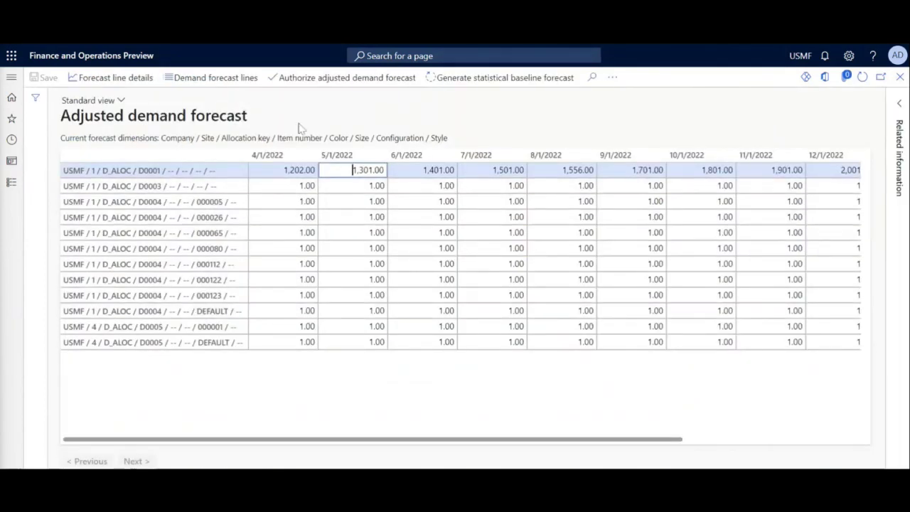
Step: Authorize the adjusted demand forecast for company usmf from 4/1/2022 to 3/31/2023, with manual adjustments saved
left_click(341, 78)
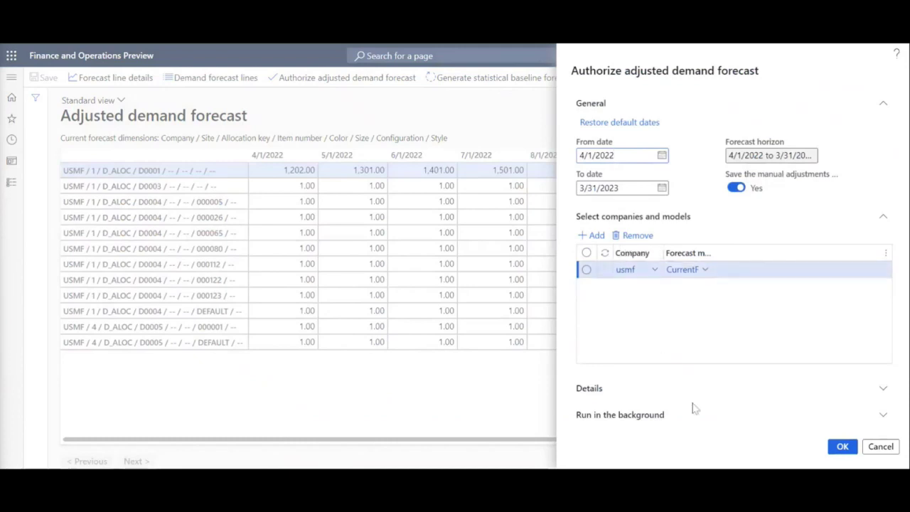
left_click(841, 446)
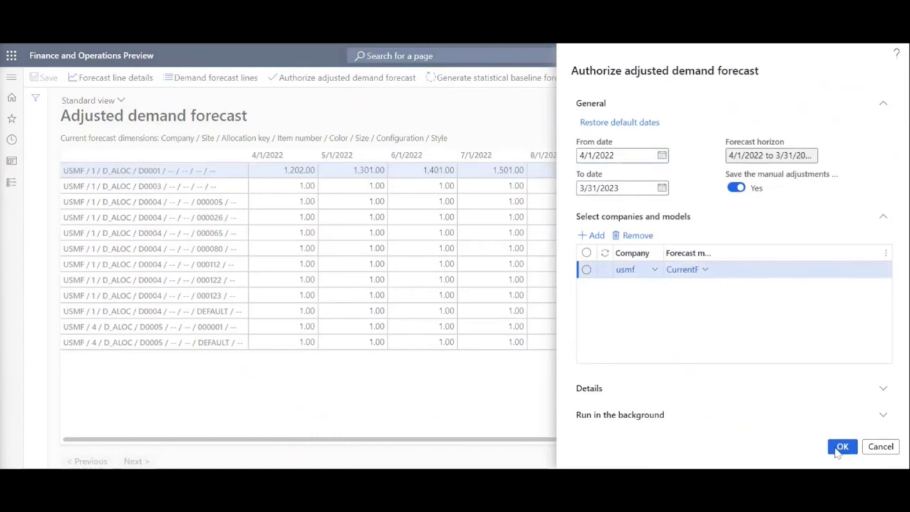